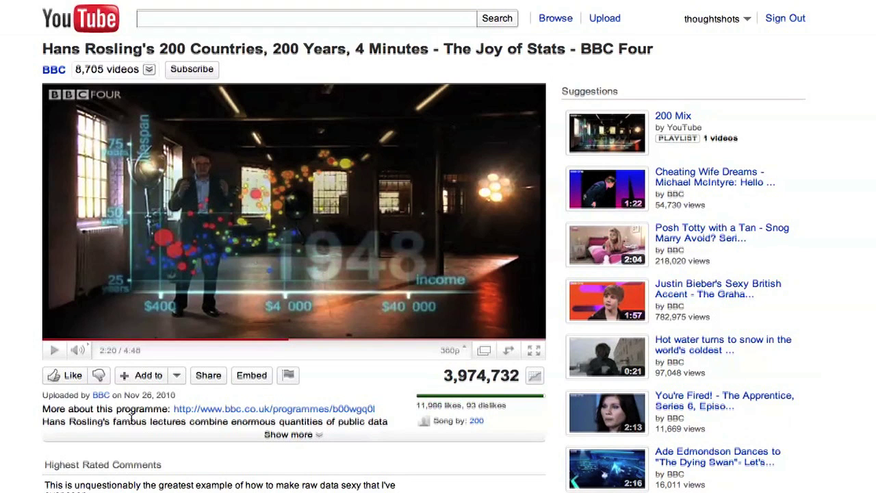
Copy the iframe embed code for the Hans Rosling YouTube video
click(253, 376)
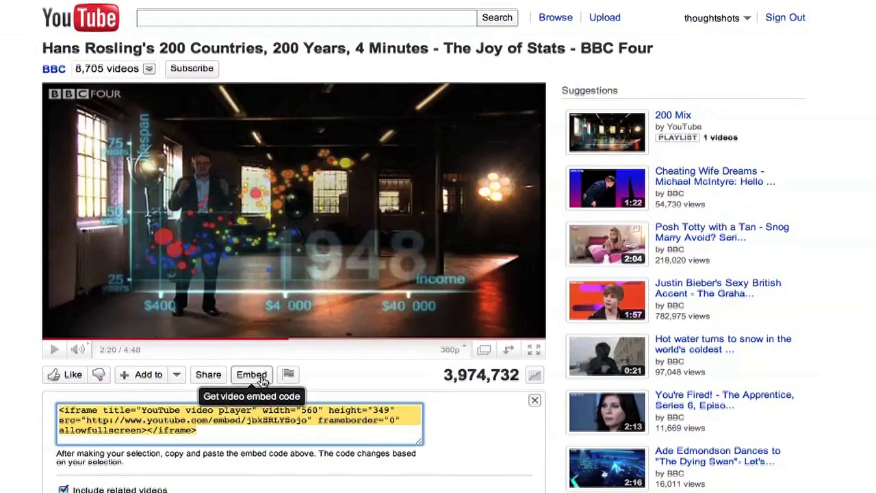
scroll(262, 382, down, 4)
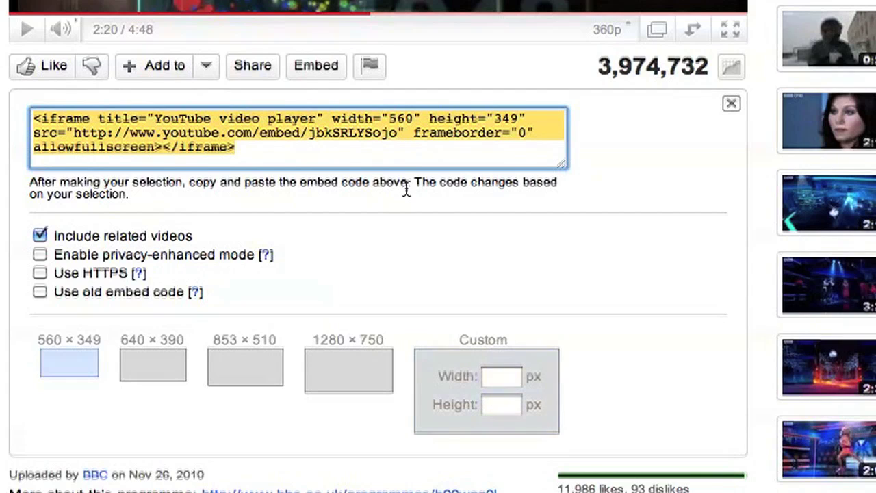
right_click(264, 129)
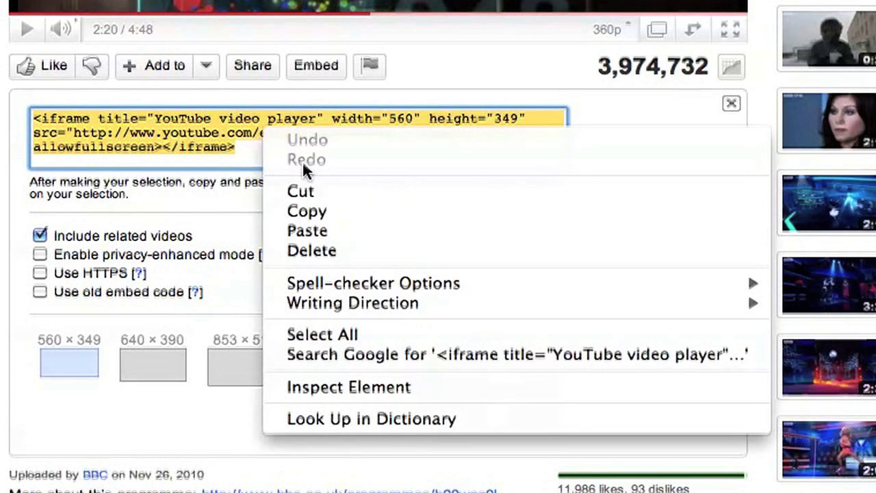
click(338, 212)
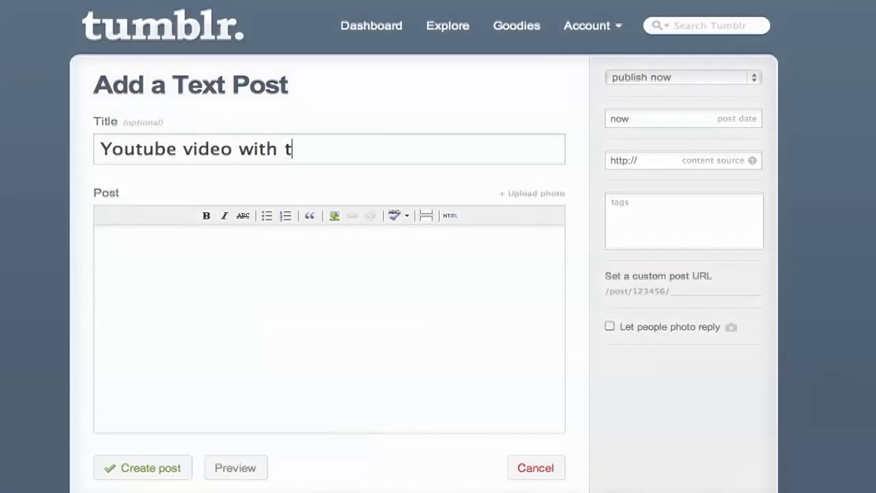
Complete the title 'Youtube video with text above and below' and paste the two body lines
text(ext above and b)
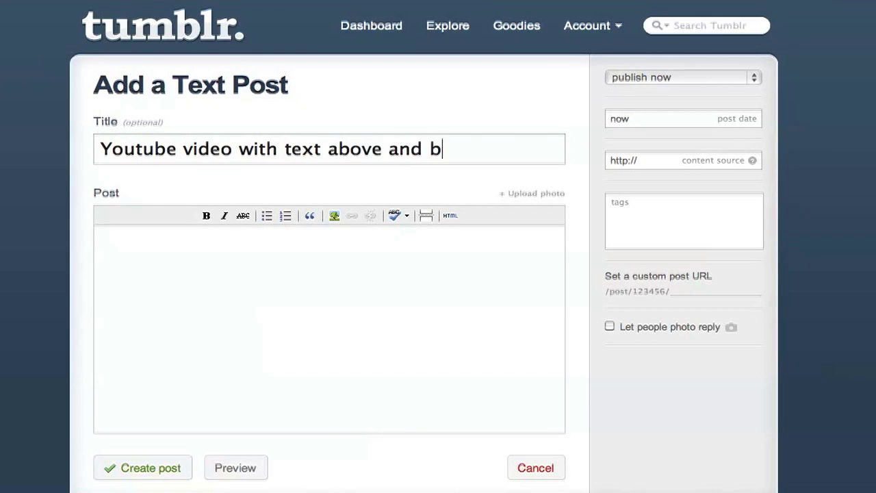
text(elow)
click(144, 270)
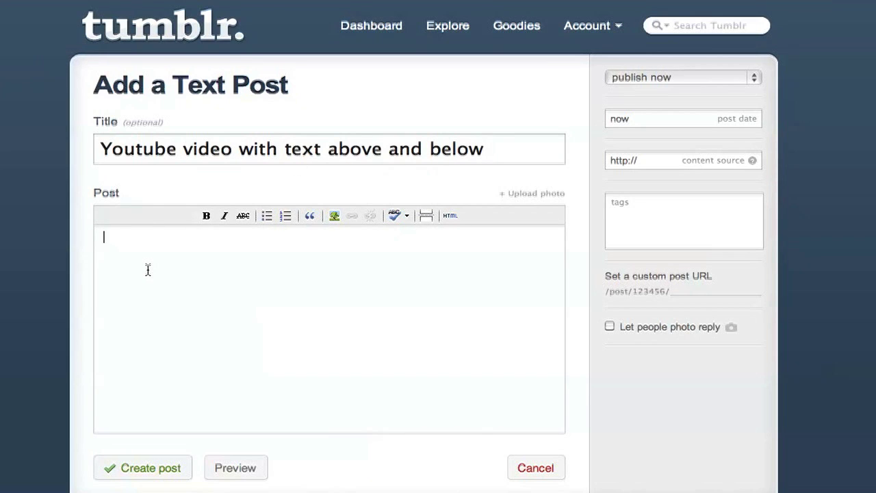
key(ctrl+v)
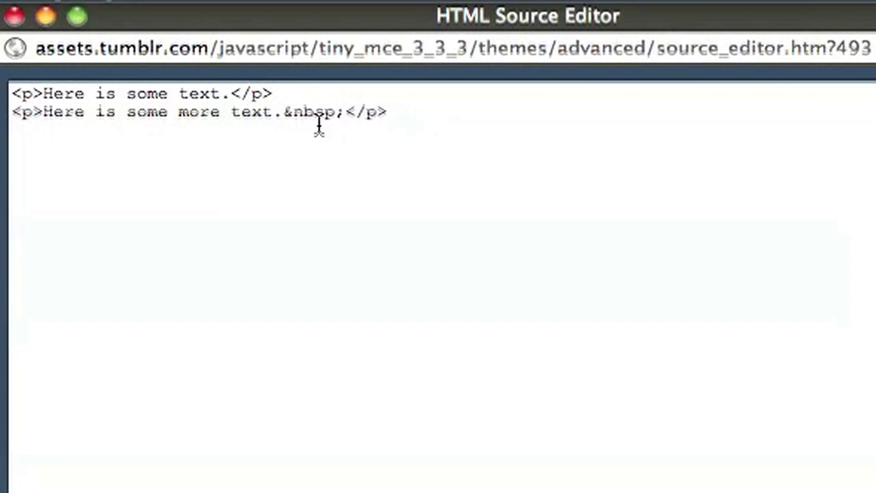
Paste the YouTube iframe code on a new line after the first paragraph and apply it
key(Return)
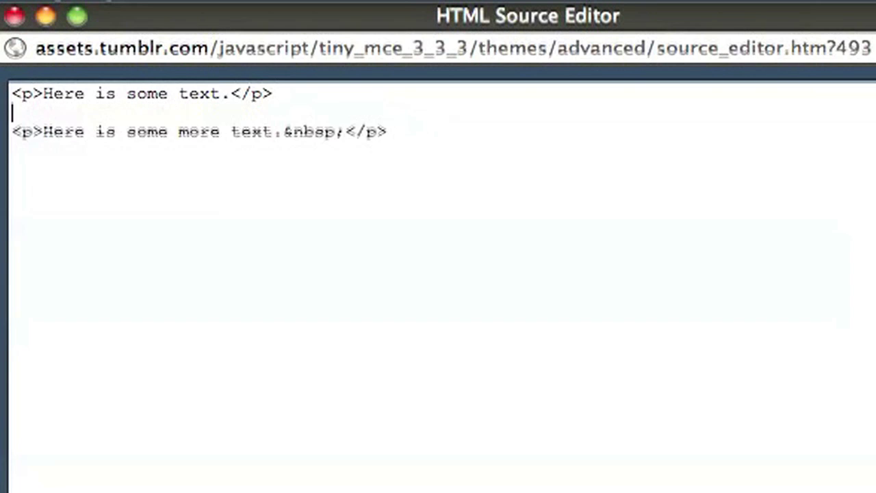
key(super+v)
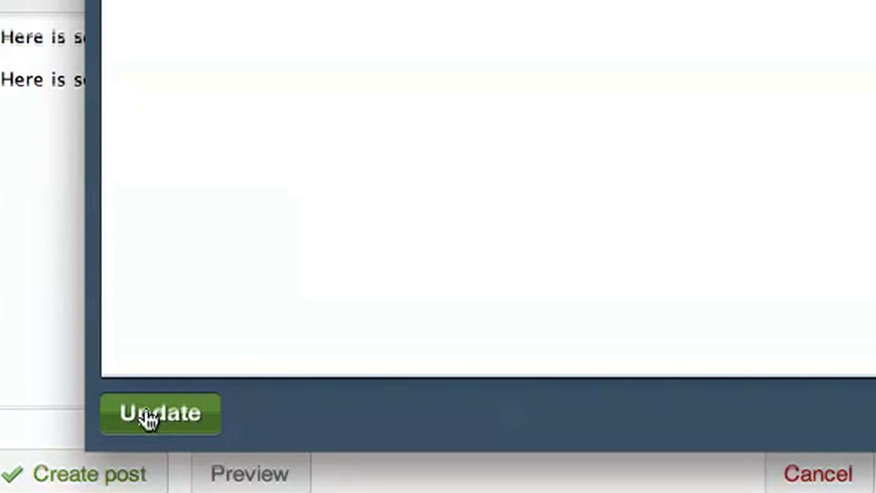
click(147, 415)
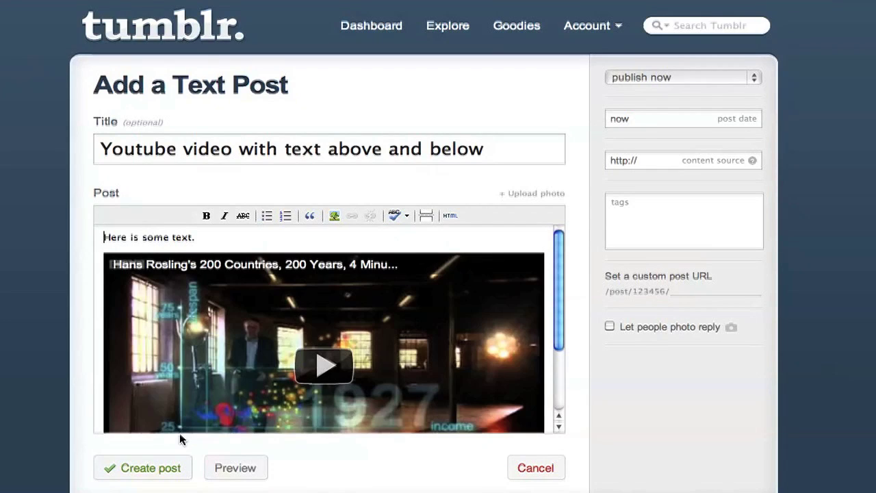
Preview the finished video post on the blog
drag(557, 271, 559, 369)
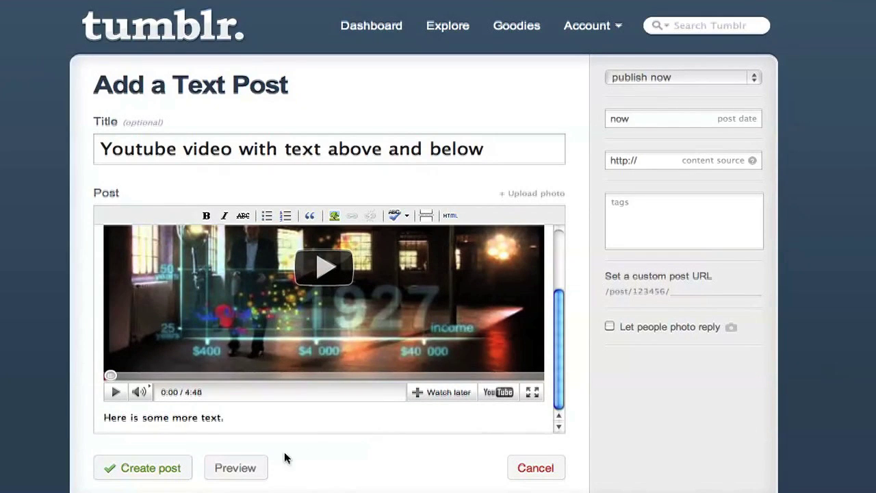
click(234, 468)
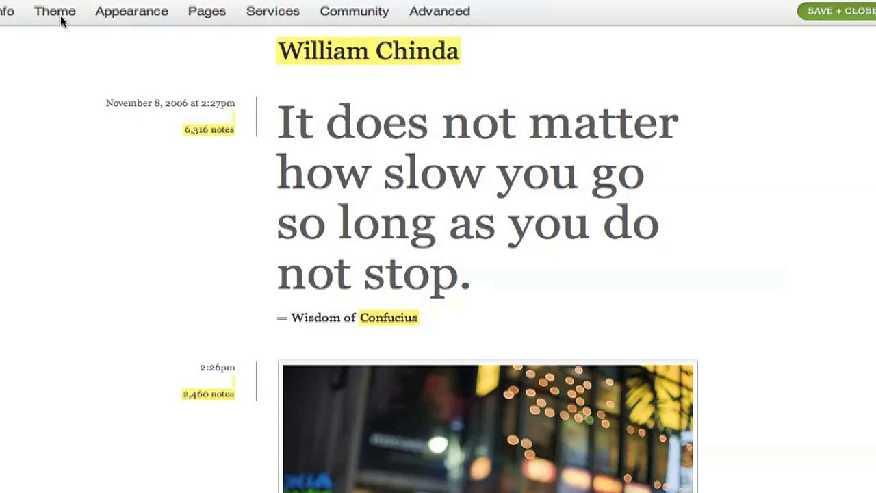
click(60, 18)
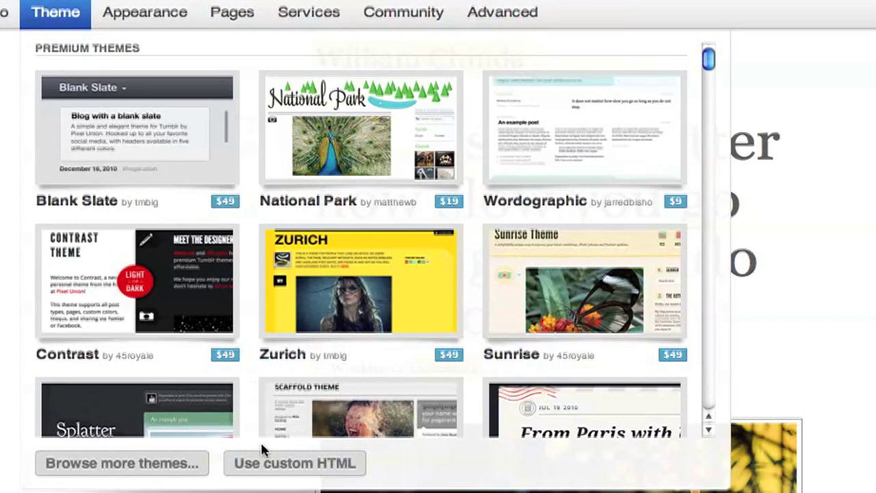
click(275, 469)
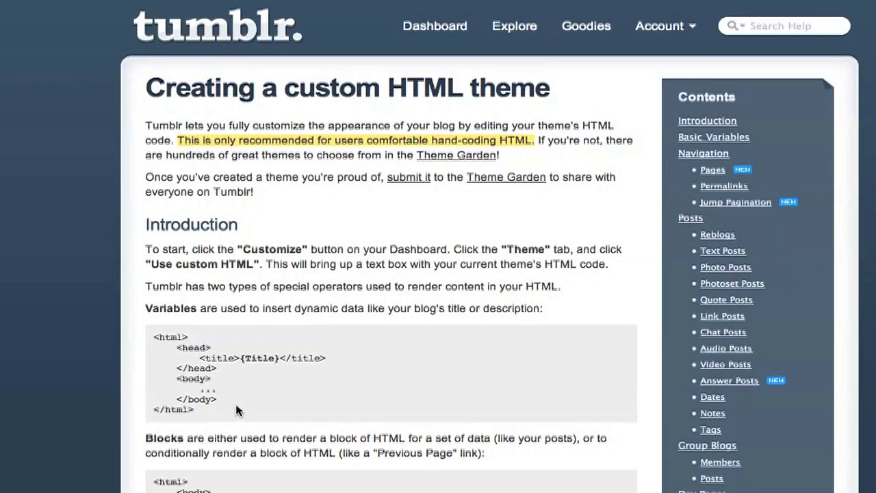
click(269, 471)
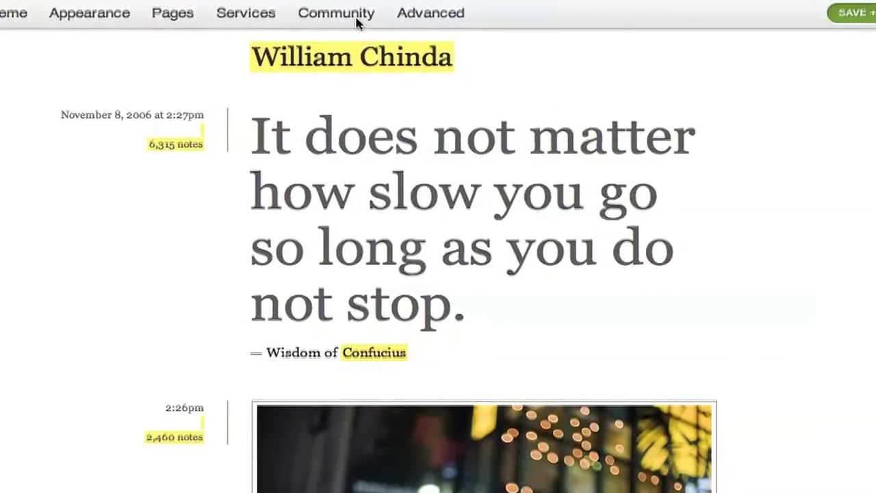
Enable 'Let people submit posts' in the blog's Community settings
click(356, 23)
drag(722, 163, 717, 278)
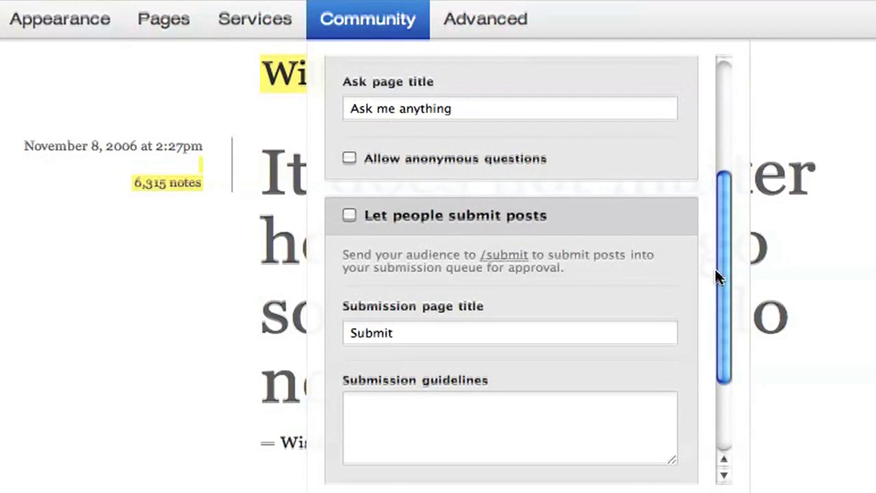
click(350, 215)
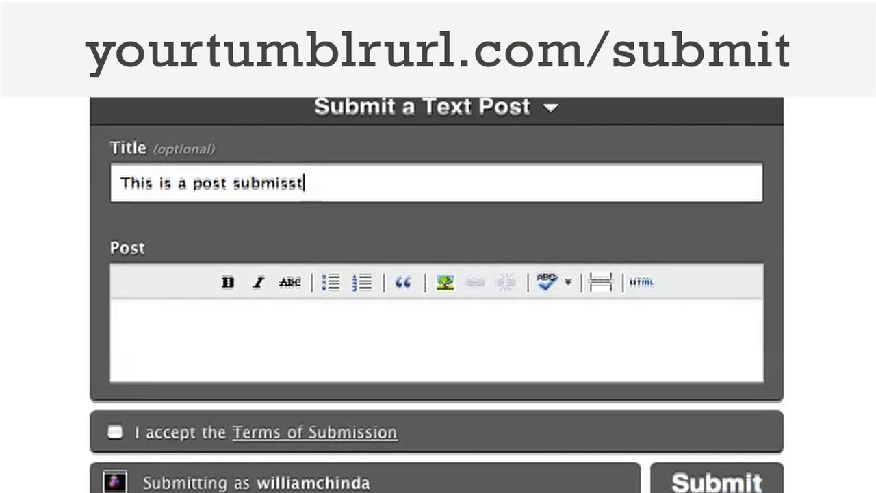
Submit a post titled 'This is a post submission' with body 'Submissions post.', accepting the terms
key(BackSpace)
text(ion)
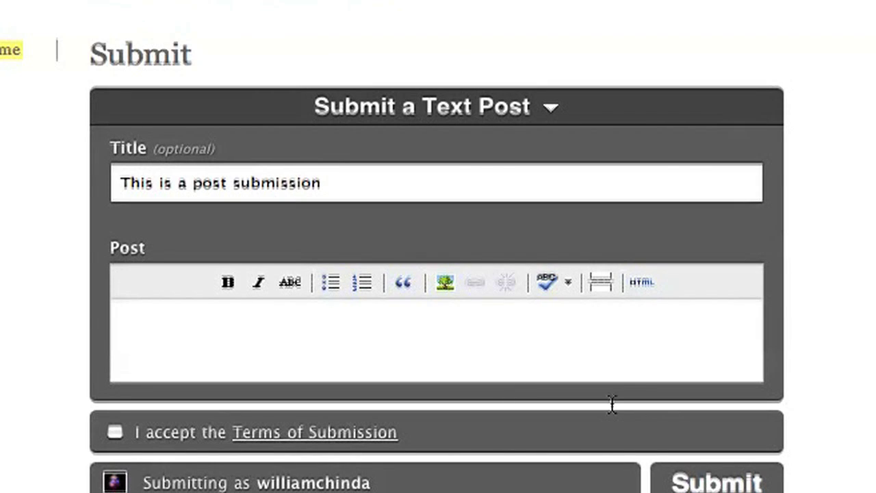
click(561, 358)
text(Submissions post.)
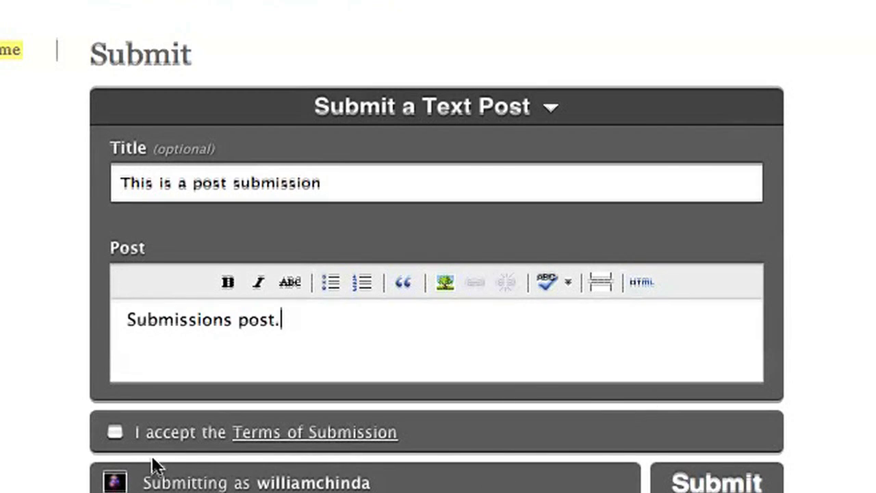
click(115, 432)
key(Return)
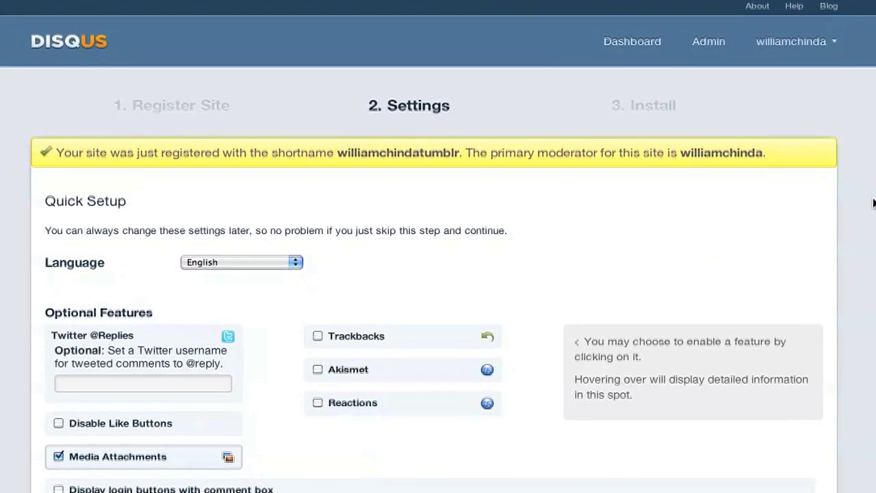
Scroll down the Disqus site settings page toward Continue
scroll(874, 202, down, 3)
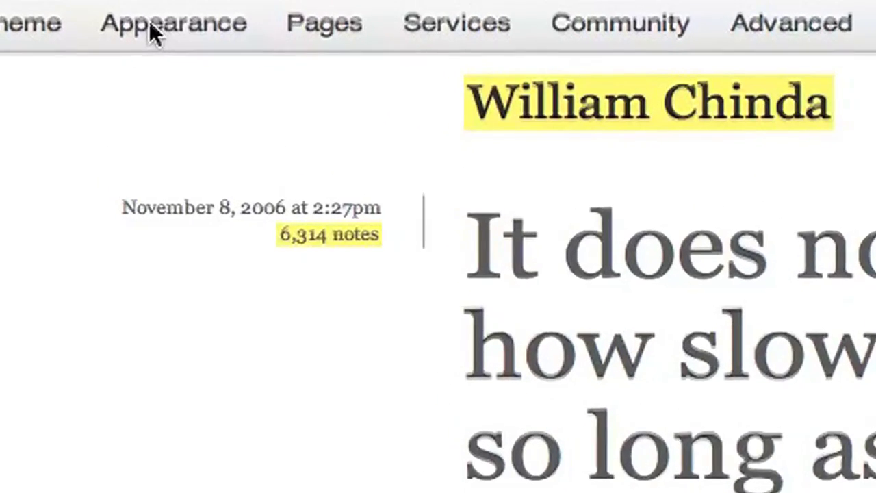
Enter the blog's Disqus shortname in the Appearance settings' Disqus Shortname field
click(151, 23)
click(423, 113)
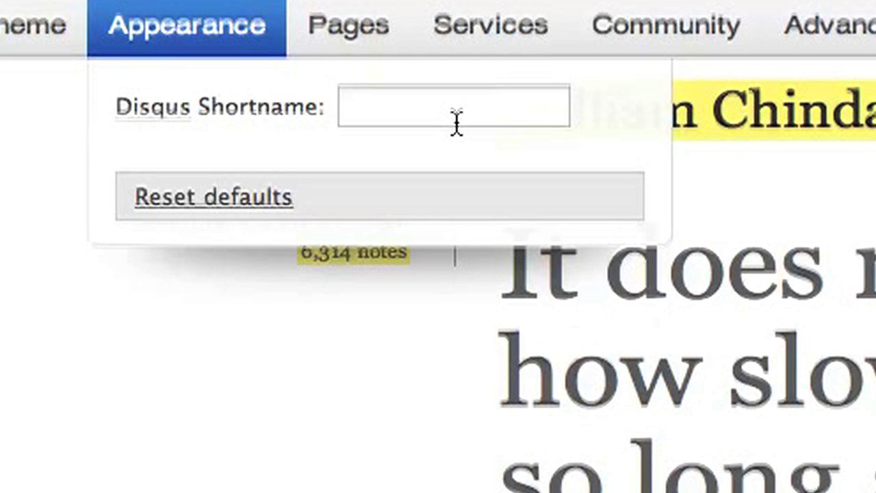
text(williamc)
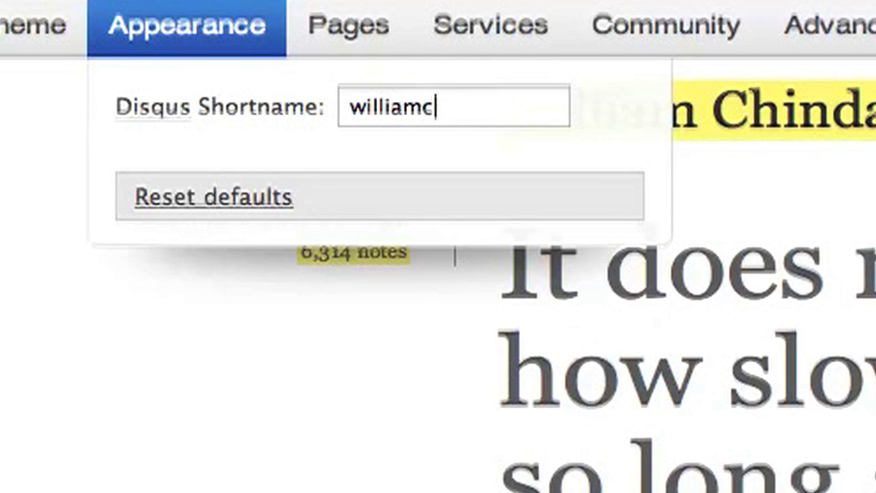
text(hindatumb)
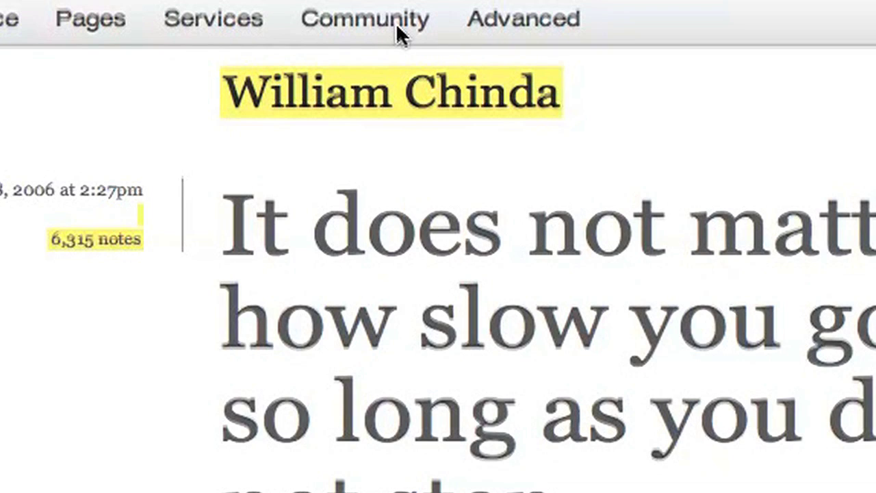
Check the reply settings in the blog's Community panel
click(399, 30)
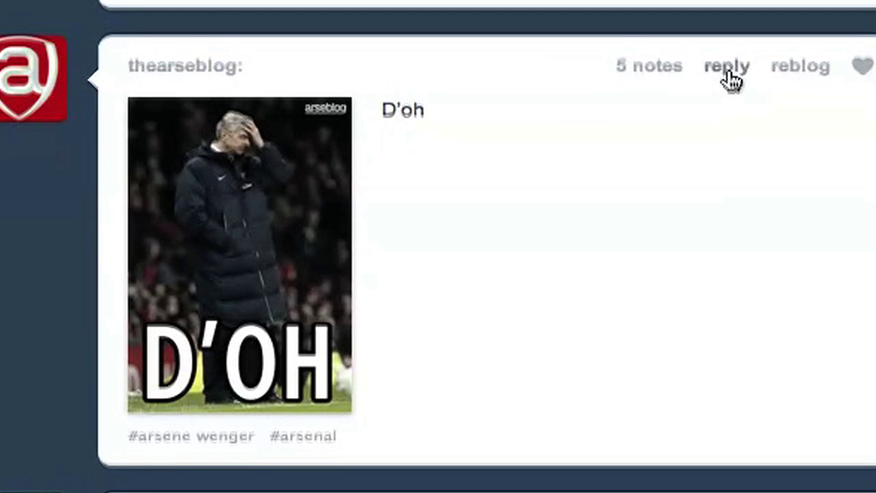
Reply 'We've still got the league!' to the D'oh post
click(730, 77)
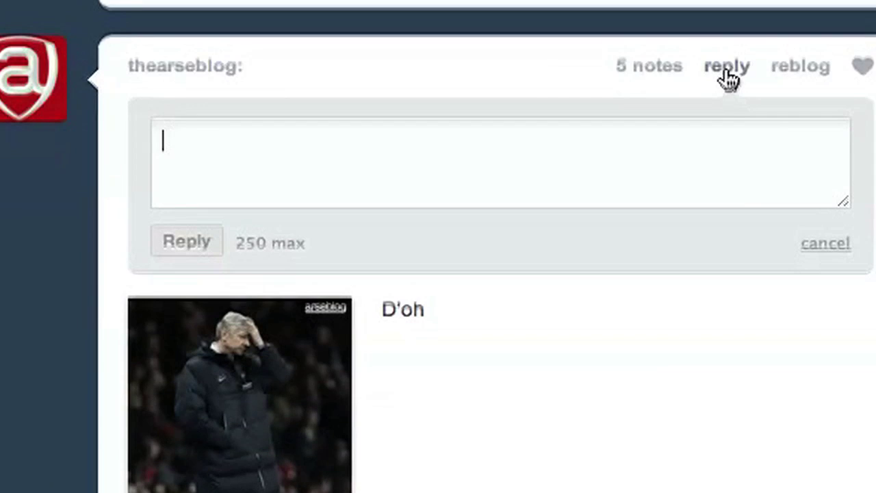
text(We've still got the league!)
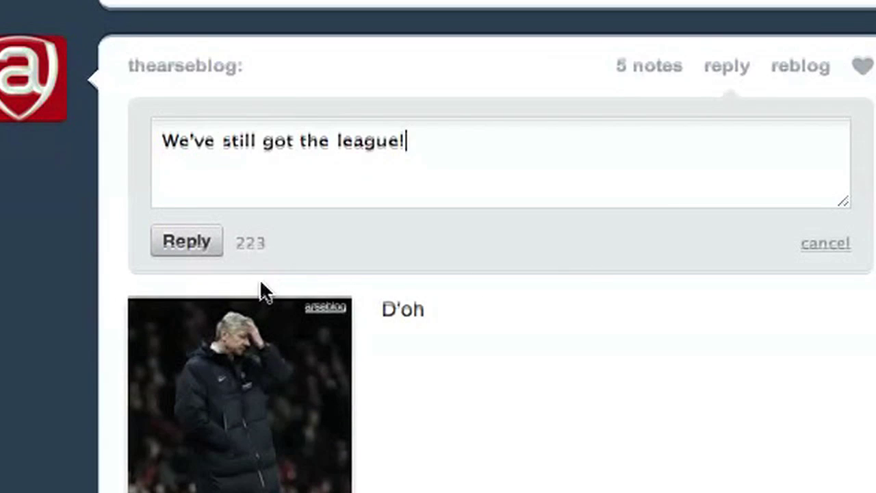
click(159, 255)
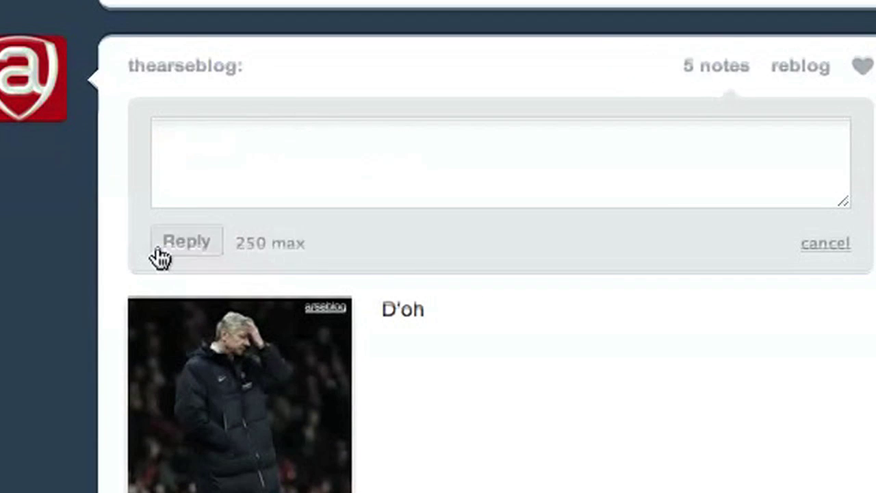